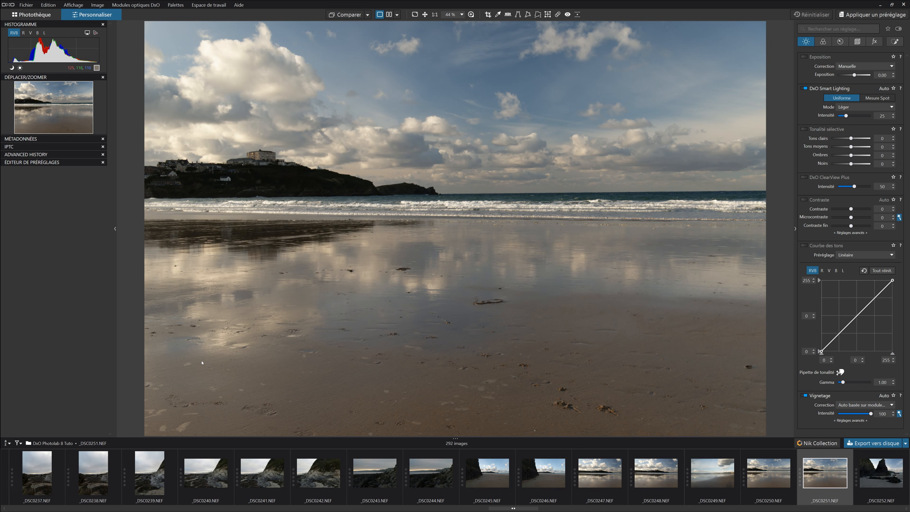
# Straighten the photo with the Horizon tool by aligning the reference line with the sea horizon, then preview and apply the correction
pyautogui.click(497, 13)
pyautogui.click(507, 15)
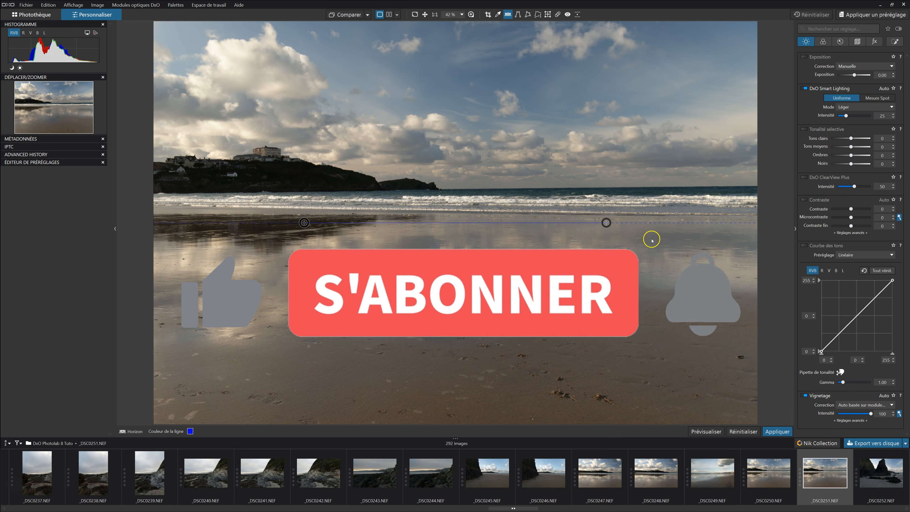
pyautogui.moveTo(619, 217); pyautogui.dragTo(751, 187)
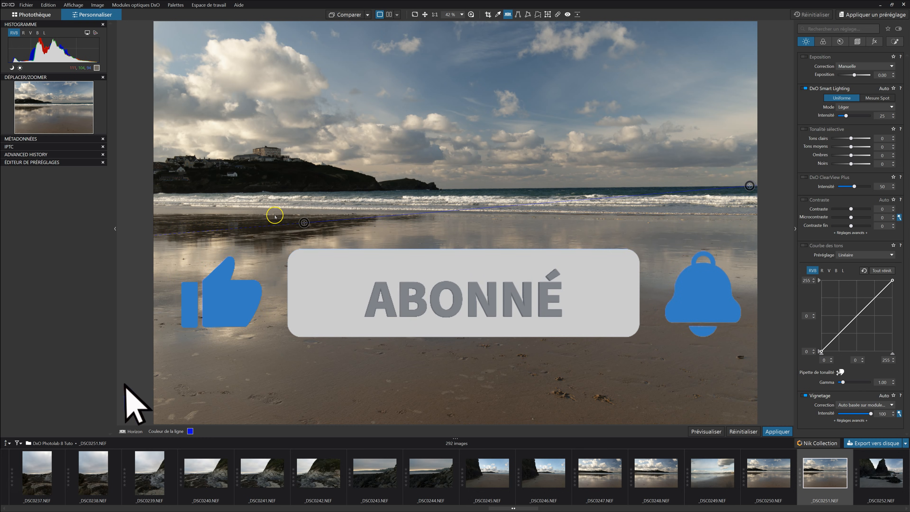
pyautogui.moveTo(305, 221); pyautogui.dragTo(459, 188)
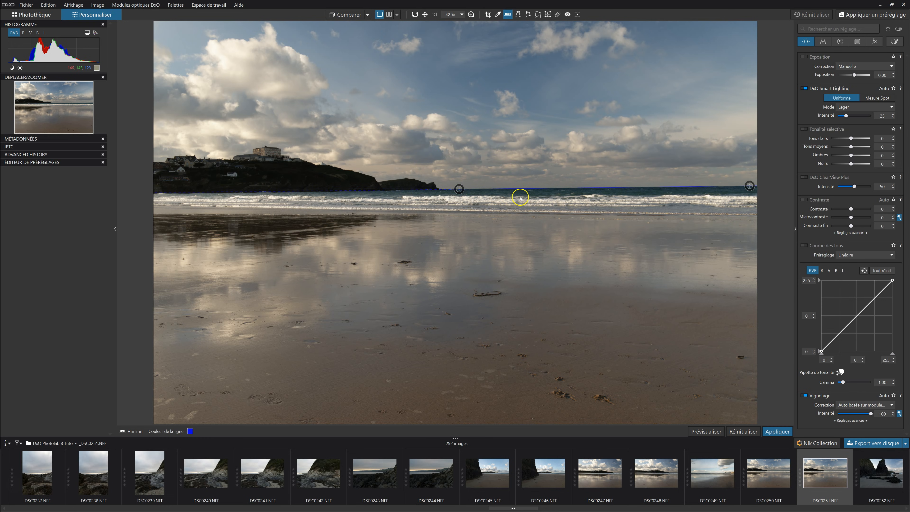
pyautogui.click(703, 430)
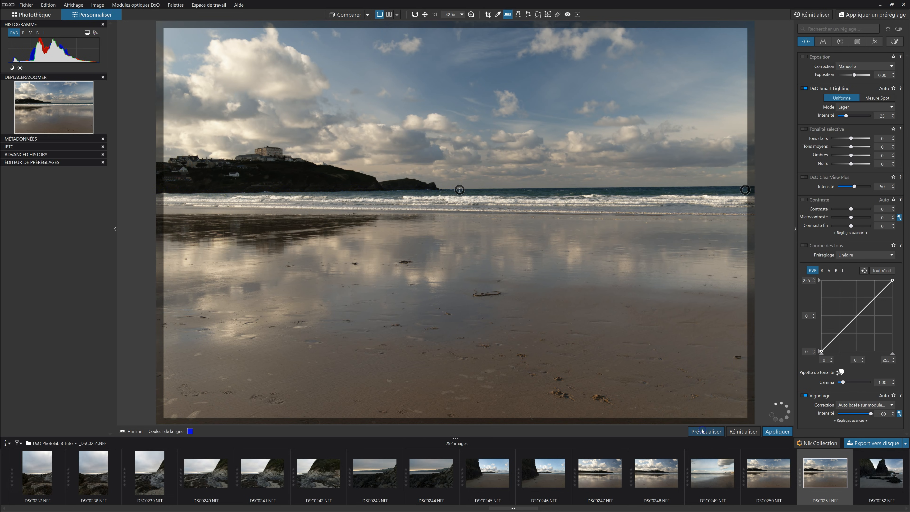
pyautogui.click(773, 431)
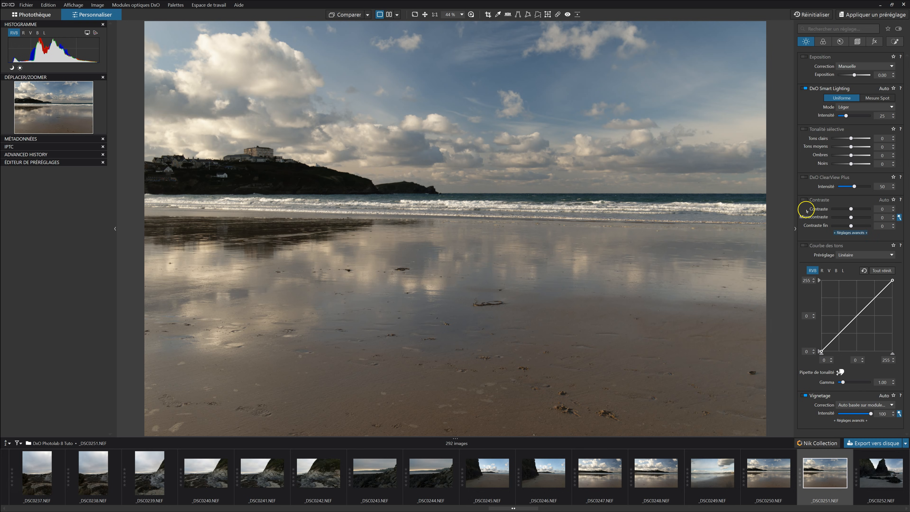
# Compare the photo with and without the DxO Smart Lighting correction
pyautogui.click(805, 89)
pyautogui.click(805, 89)
pyautogui.click(804, 89)
pyautogui.click(804, 88)
# Enable Tonalité sélective and raise Ombres to 40 while checking the dark headland with the loupe at 100 %
pyautogui.click(804, 129)
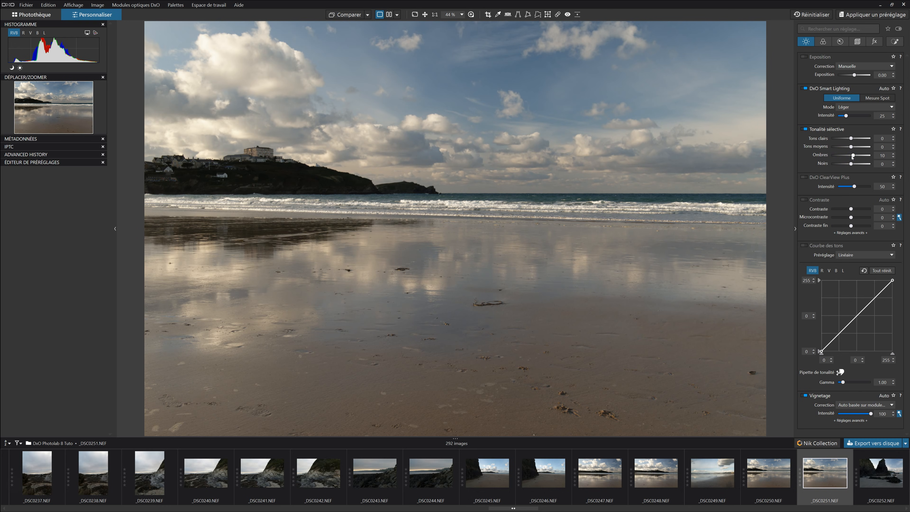
pyautogui.moveTo(853, 156); pyautogui.dragTo(855, 157)
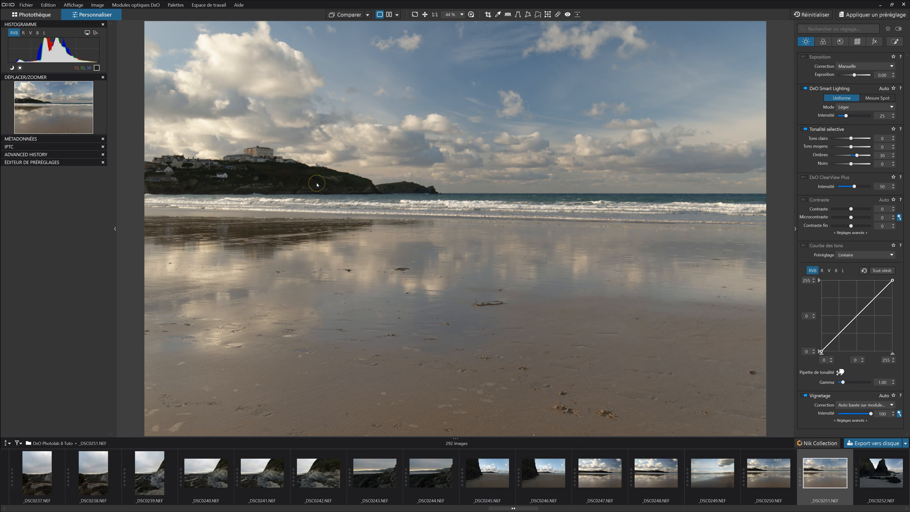
pyautogui.press('l')
pyautogui.moveTo(489, 189); pyautogui.dragTo(318, 187)
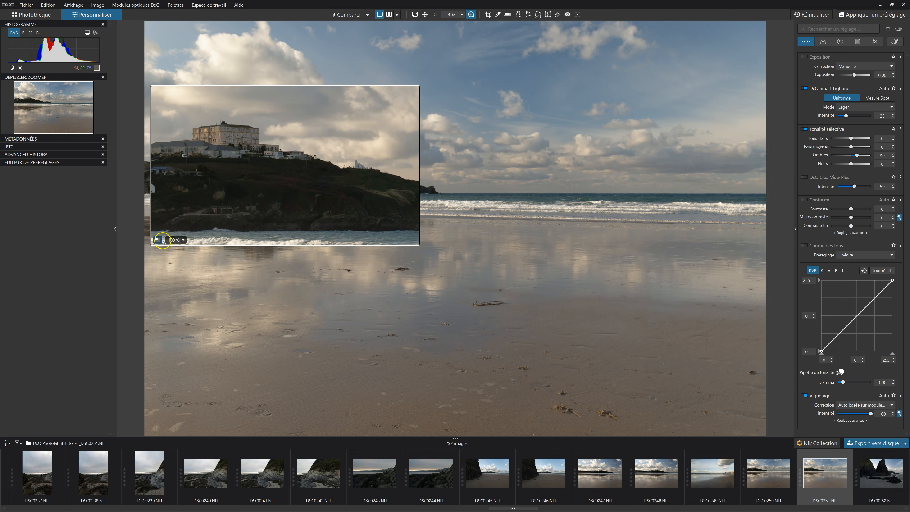
pyautogui.click(157, 240)
pyautogui.moveTo(259, 183); pyautogui.dragTo(287, 197)
pyautogui.click(195, 186)
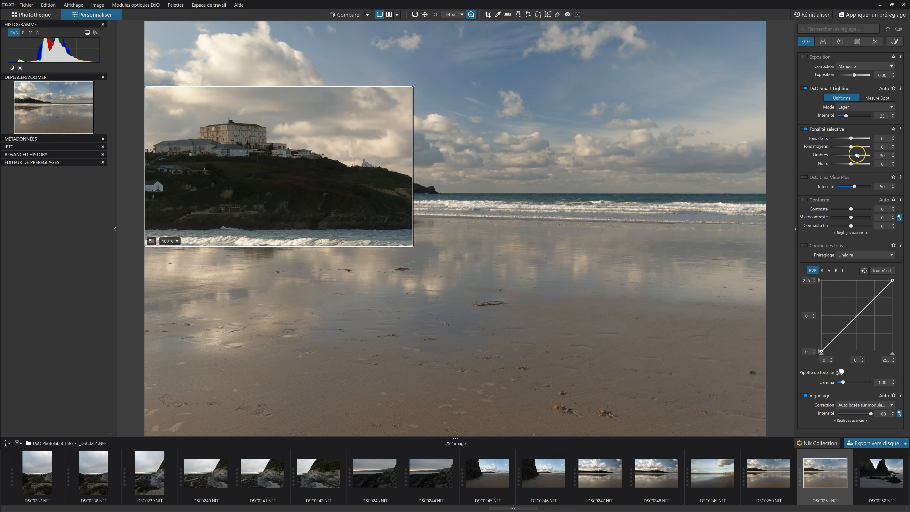
pyautogui.moveTo(858, 155); pyautogui.dragTo(859, 156)
# Lower Tons clairs to -41 in Tonalité sélective and close the loupe
pyautogui.moveTo(850, 138); pyautogui.dragTo(846, 138)
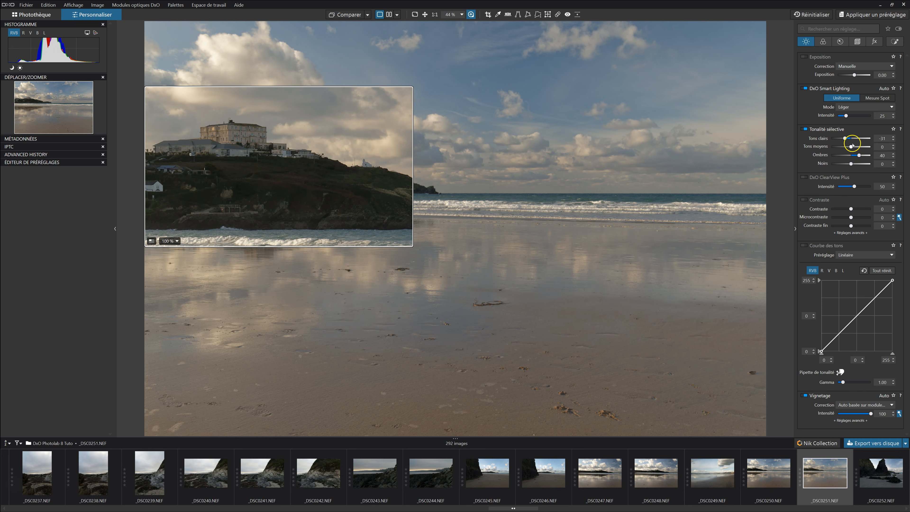
pyautogui.moveTo(843, 138); pyautogui.dragTo(844, 139)
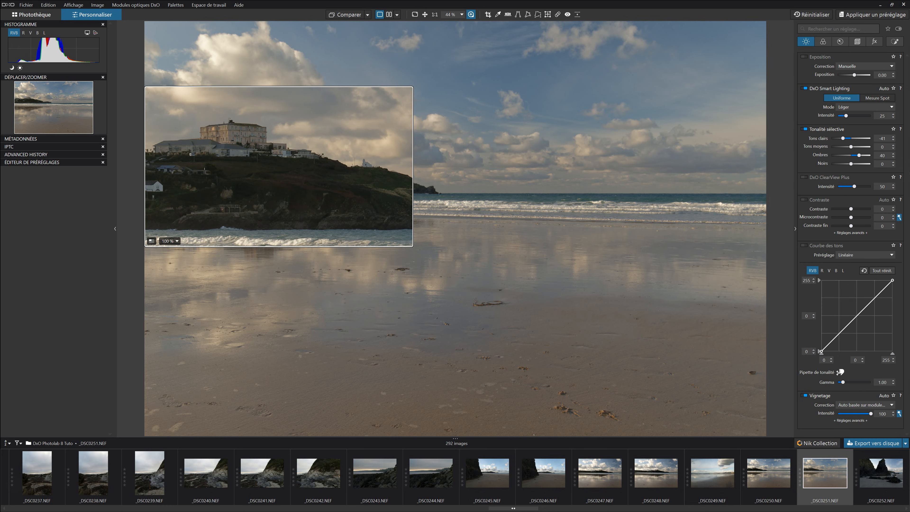
pyautogui.press('l')
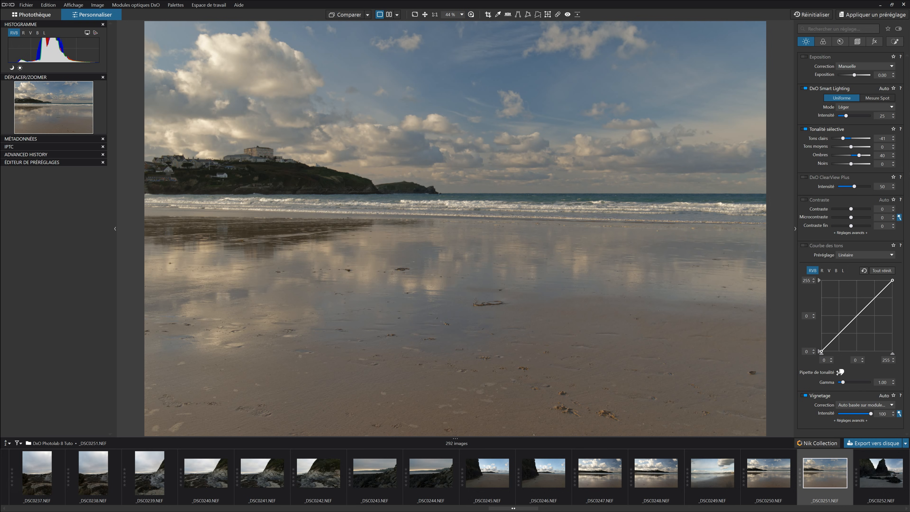
# Compare the photo with and without the Tonalité sélective adjustments
pyautogui.click(804, 129)
pyautogui.click(804, 129)
pyautogui.click(805, 129)
pyautogui.click(805, 129)
# Enable the tone curve, switch to its luminance channel and apply the preset Contraste léger (Luma)
pyautogui.click(804, 246)
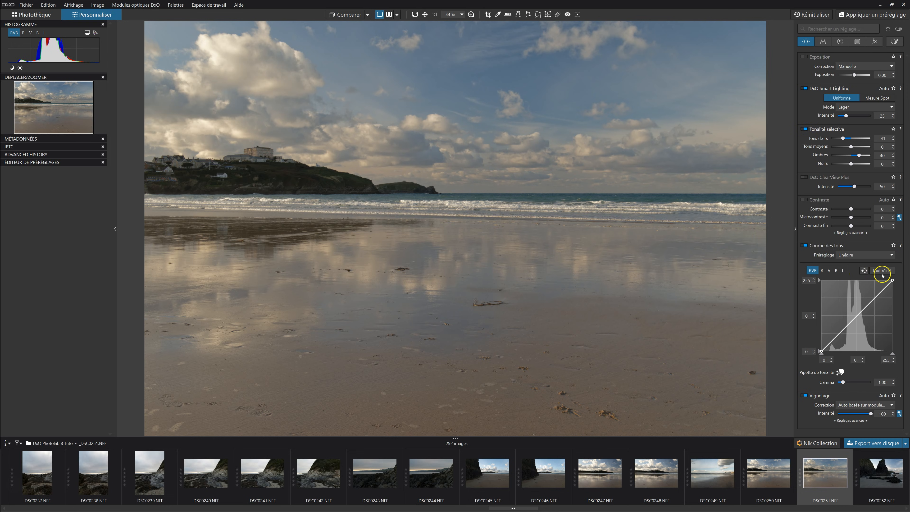
pyautogui.click(844, 273)
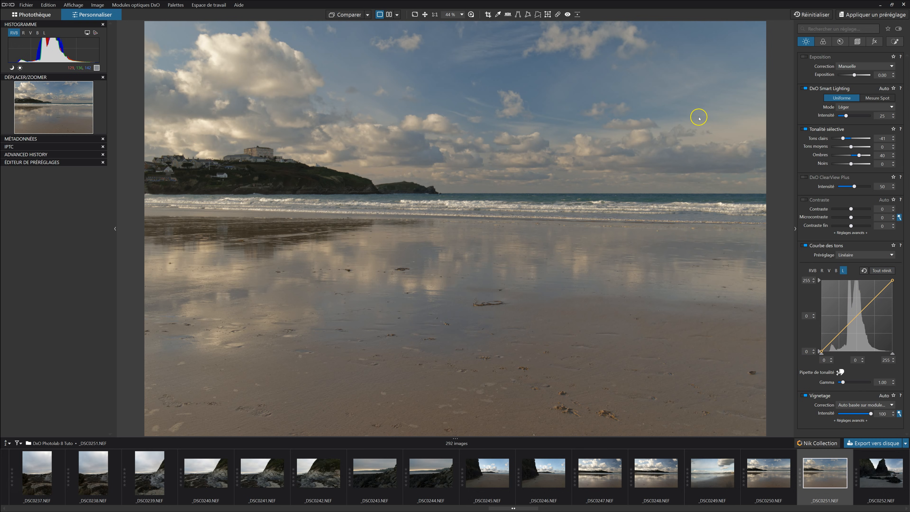
pyautogui.click(866, 255)
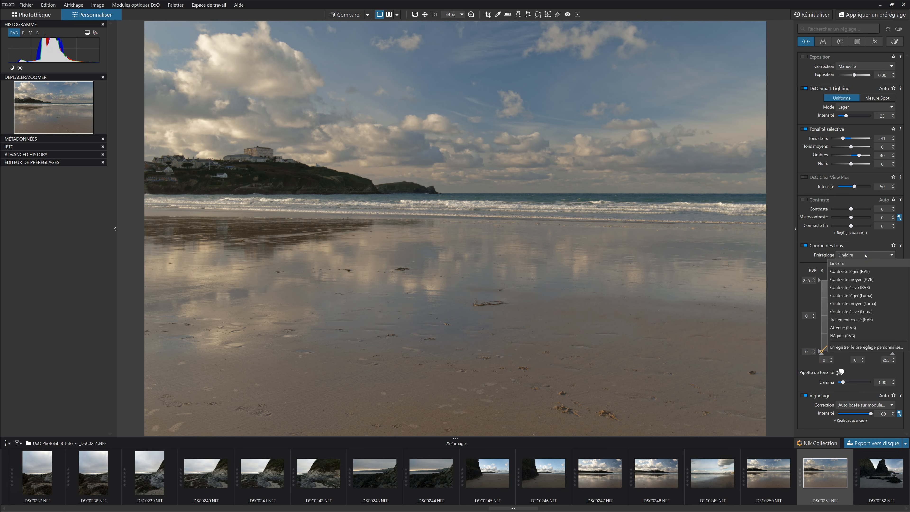
pyautogui.click(850, 296)
# Compare the photo with and without the tone curve
pyautogui.click(805, 245)
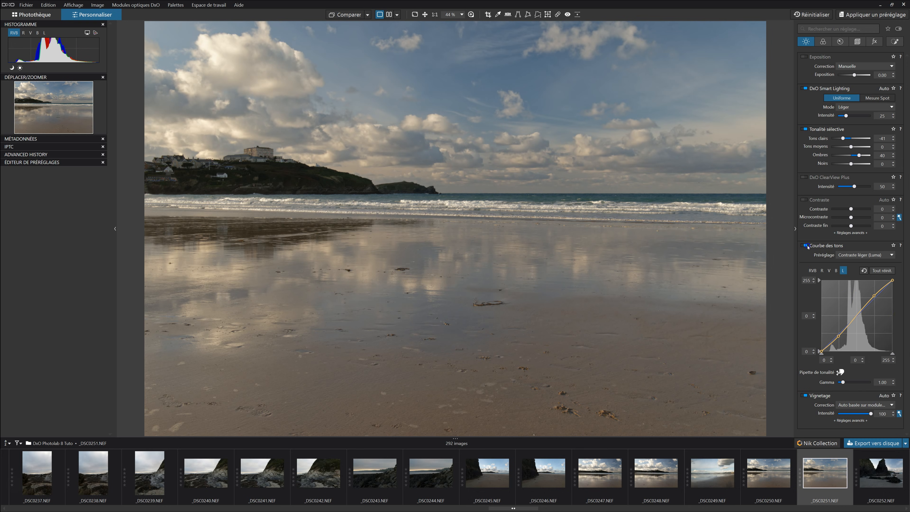
pyautogui.click(804, 245)
pyautogui.click(805, 245)
pyautogui.click(805, 246)
# Enable DxO ClearView Plus at intensity 25 and compare the photo with and without it
pyautogui.click(884, 188)
pyautogui.press('Return')
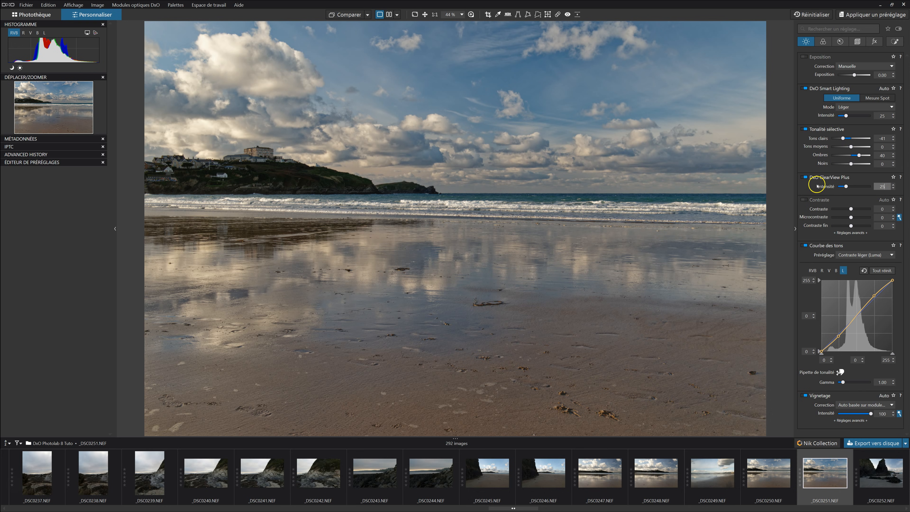
pyautogui.click(805, 178)
pyautogui.click(805, 179)
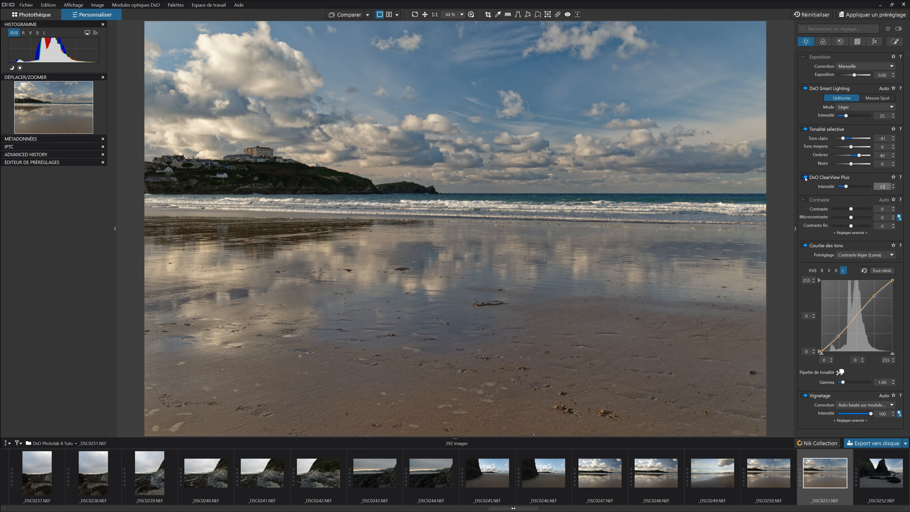
pyautogui.click(806, 179)
pyautogui.click(805, 179)
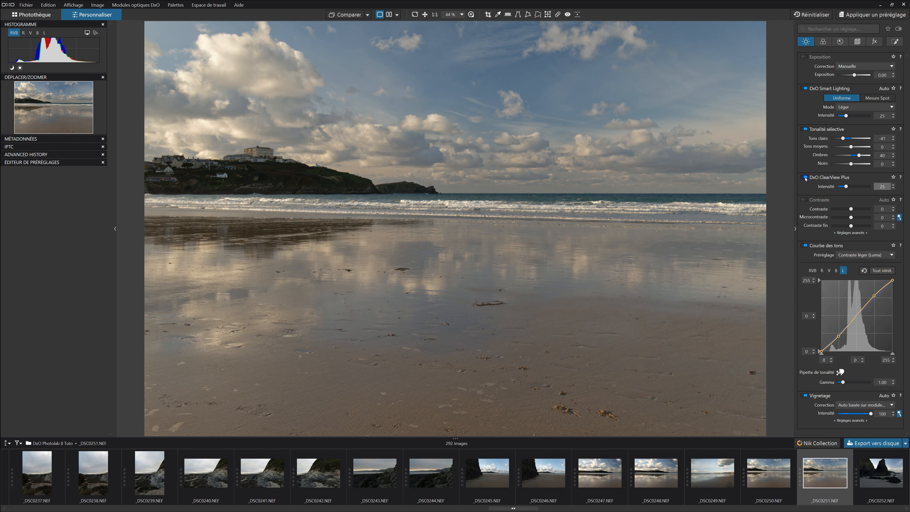
pyautogui.click(806, 178)
pyautogui.click(806, 179)
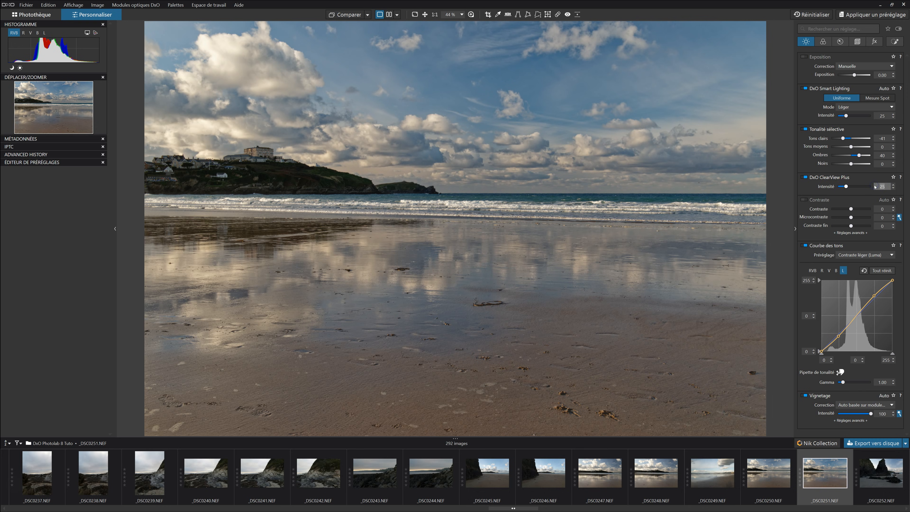
# Reduce the DxO ClearView Plus intensity to 10 and check its effect on the photo, using the loupe over the wet sand
pyautogui.press('Return')
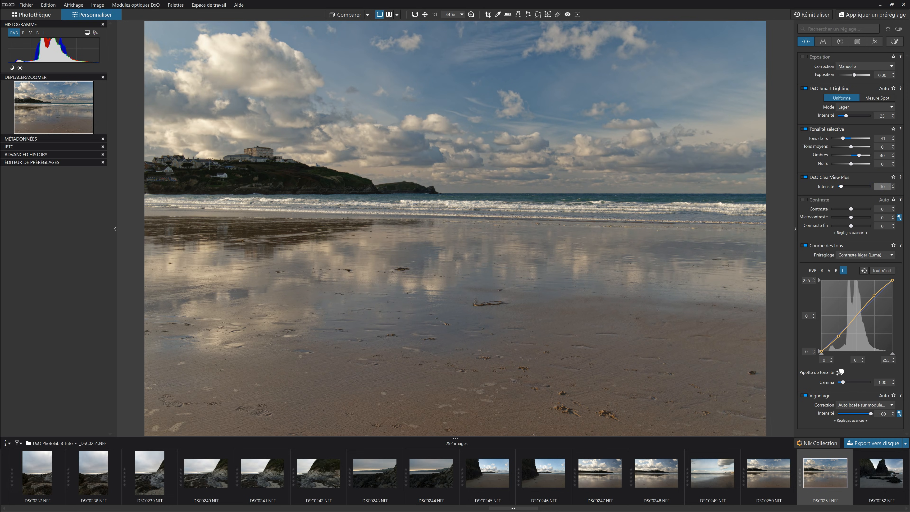
pyautogui.click(805, 177)
pyautogui.click(805, 176)
pyautogui.click(805, 177)
pyautogui.click(805, 177)
pyautogui.press('l')
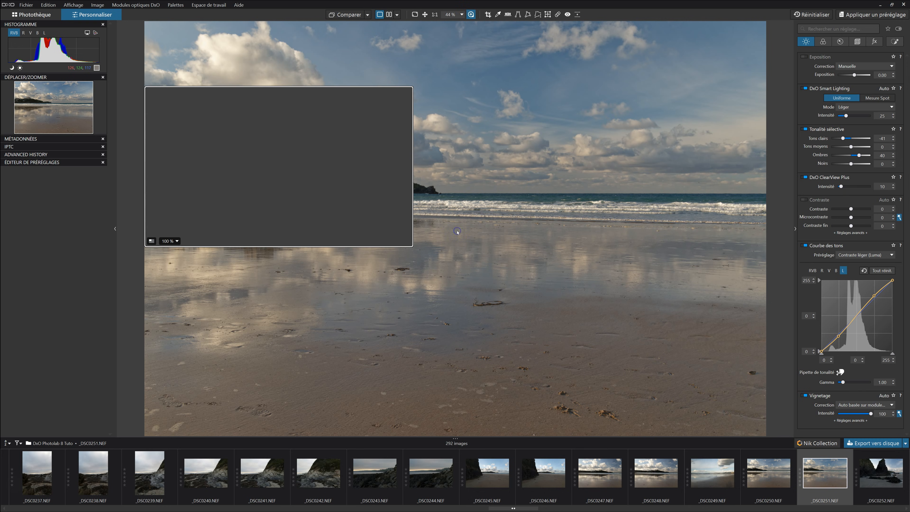
pyautogui.moveTo(369, 227); pyautogui.dragTo(580, 373)
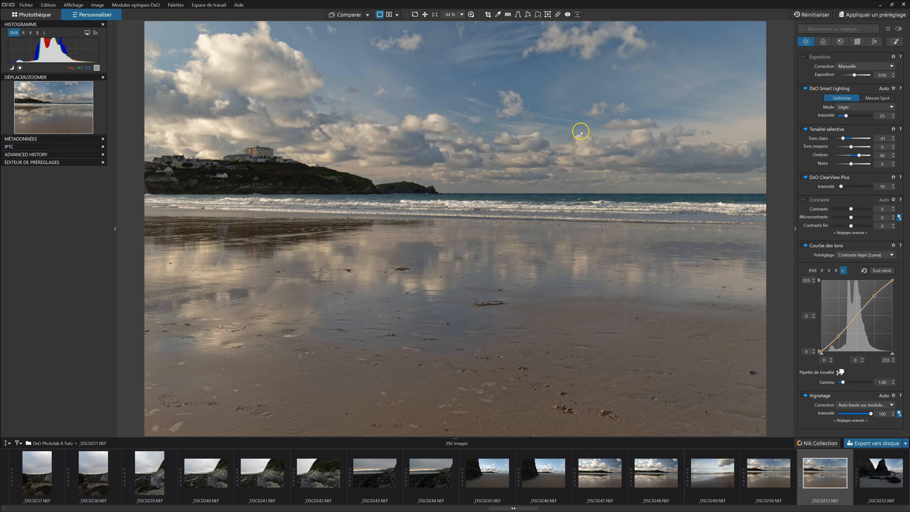
# Crop the photo to a 16 × 9 ratio at about 5911 × 3325 px, keeping the sky and trimming the foreground sand
pyautogui.click(488, 14)
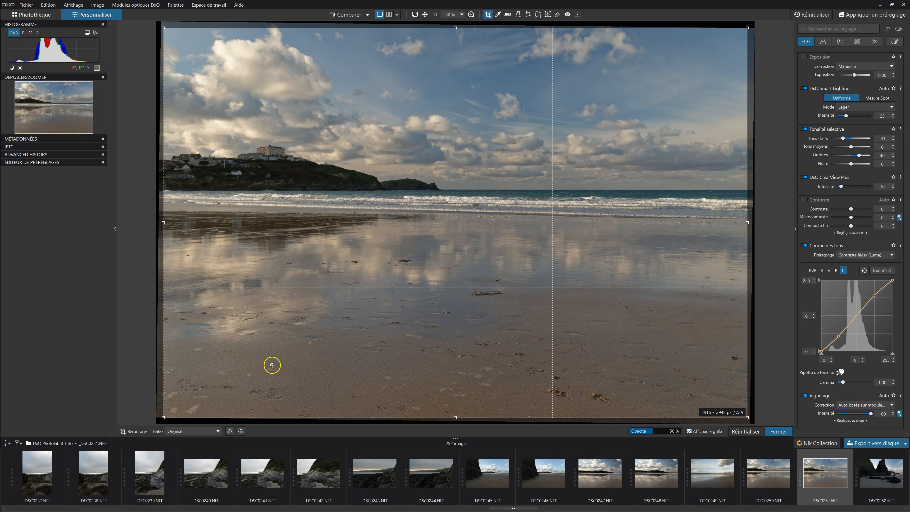
pyautogui.click(185, 430)
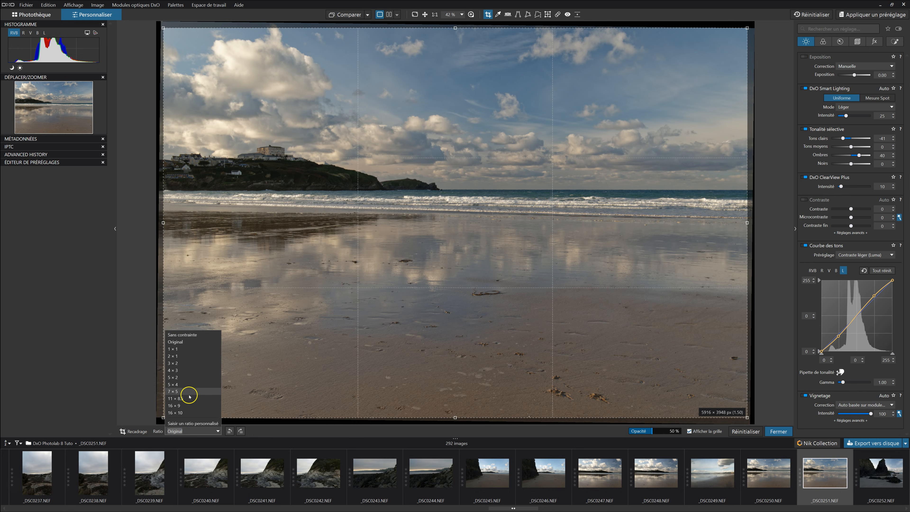
pyautogui.click(182, 406)
pyautogui.moveTo(451, 241); pyautogui.dragTo(454, 213)
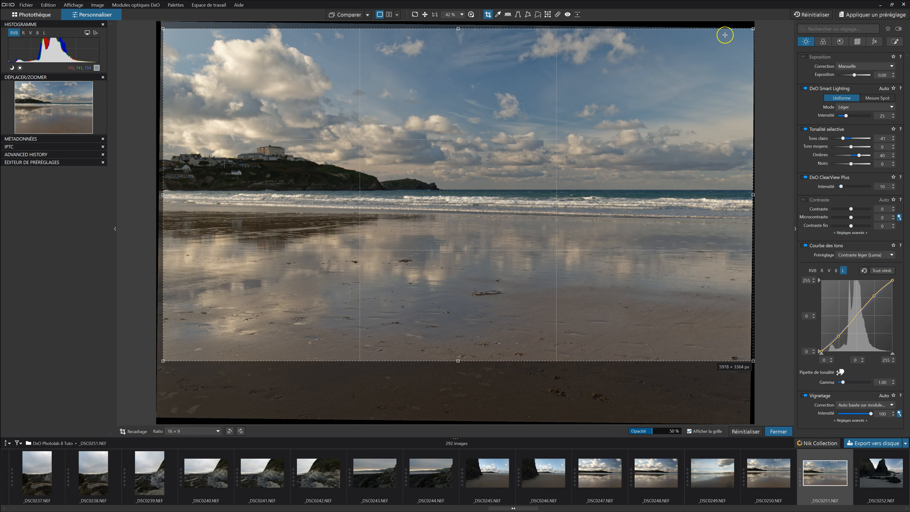
pyautogui.moveTo(752, 29); pyautogui.dragTo(747, 33)
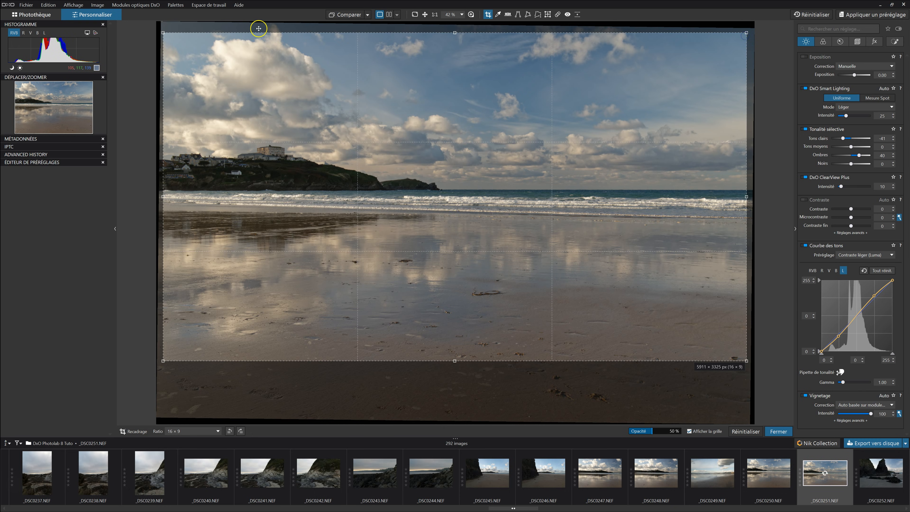
pyautogui.moveTo(259, 29); pyautogui.dragTo(261, 23)
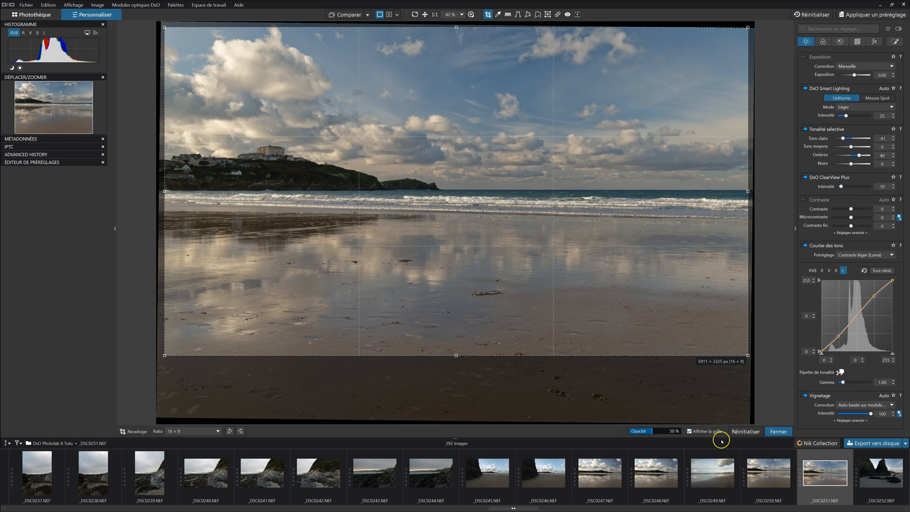
pyautogui.click(713, 383)
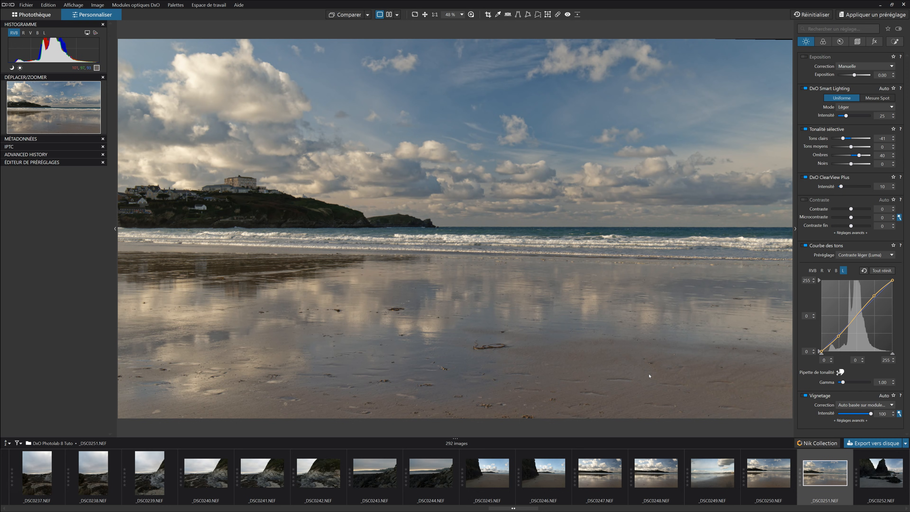
# Compare the cropped photo with and without DxO ClearView Plus
pyautogui.click(805, 178)
pyautogui.click(806, 177)
pyautogui.click(805, 178)
pyautogui.click(805, 178)
# Add a graduated filter local adjustment rising from the foreground sand and display its mask as Masque de couleur
pyautogui.click(897, 41)
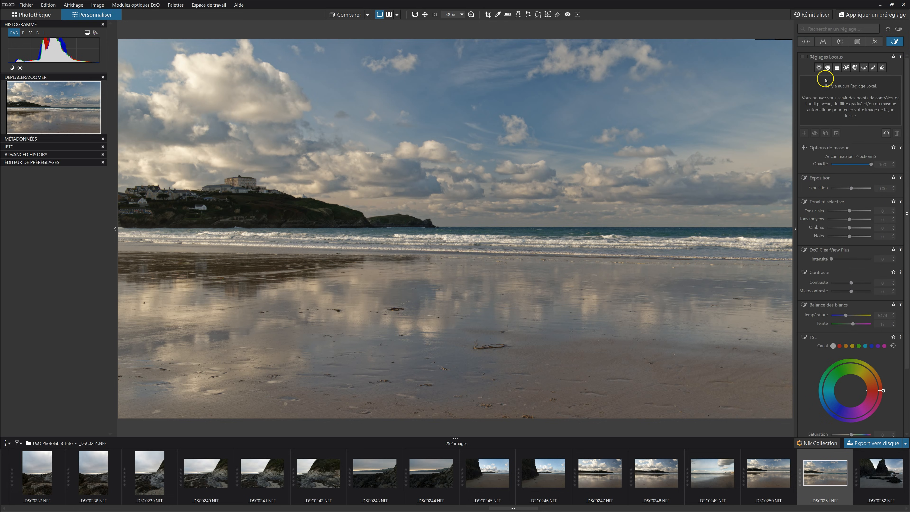
pyautogui.click(837, 67)
pyautogui.moveTo(229, 401); pyautogui.dragTo(259, 273)
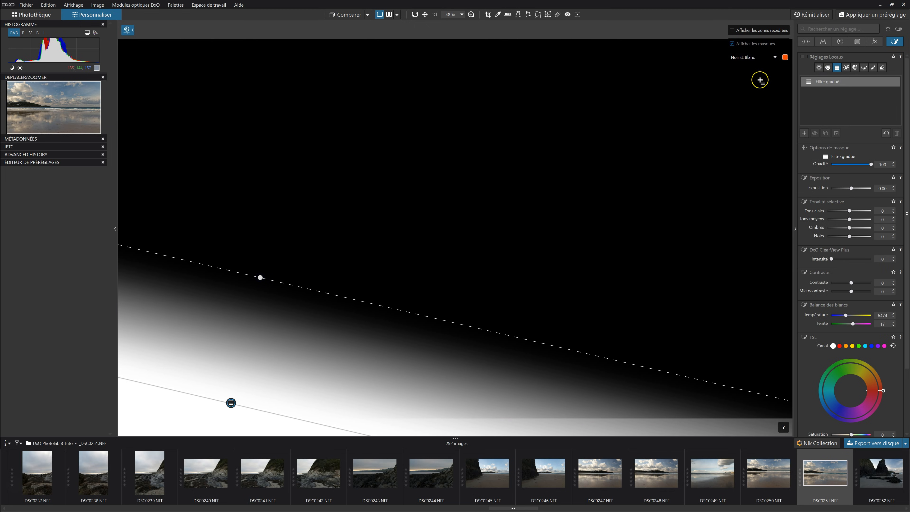
pyautogui.click(771, 59)
pyautogui.click(738, 67)
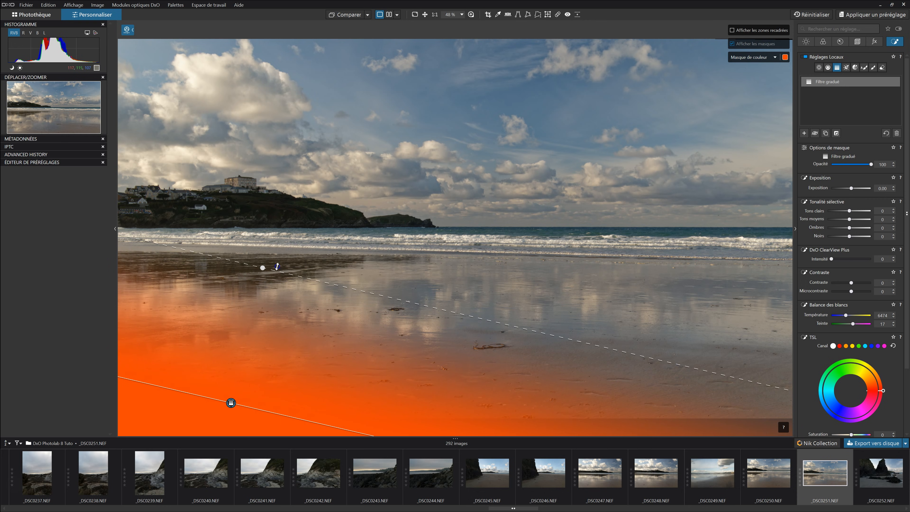
# Rotate and reposition the graduated filter so it covers the whole beach, with its fade ending around the surf line
pyautogui.moveTo(262, 258); pyautogui.dragTo(232, 248)
pyautogui.moveTo(388, 258); pyautogui.dragTo(311, 244)
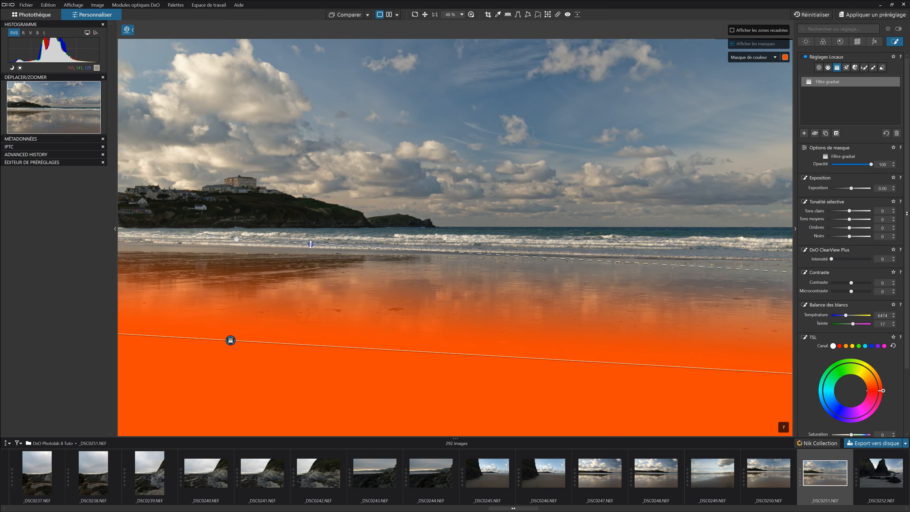
pyautogui.moveTo(230, 340); pyautogui.dragTo(244, 266)
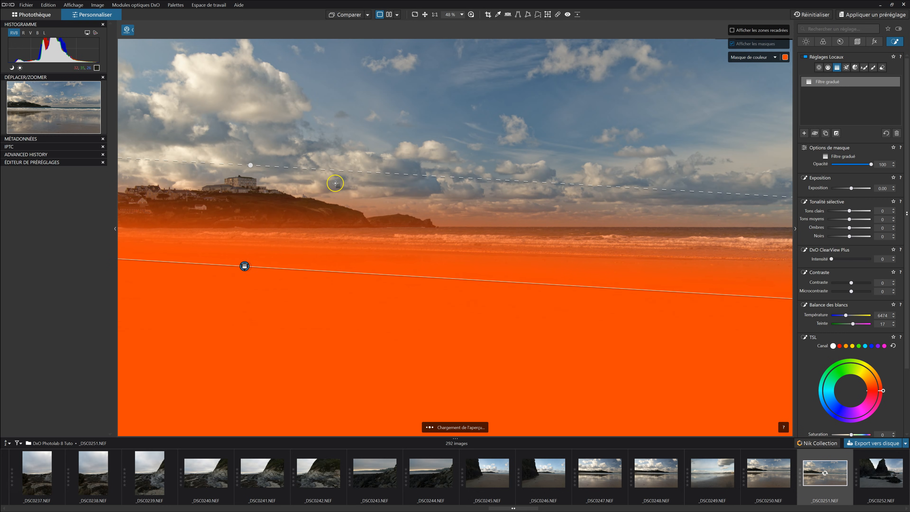
pyautogui.moveTo(340, 169); pyautogui.dragTo(321, 232)
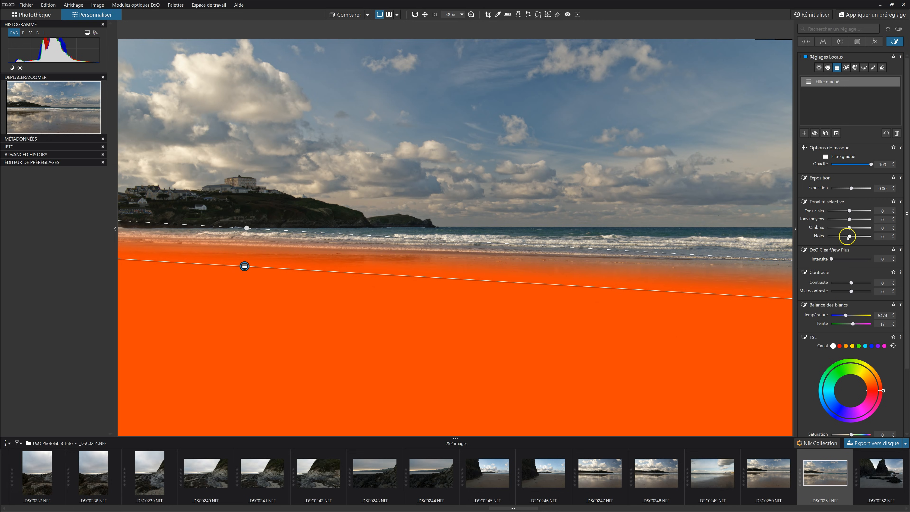
# Set the DxO ClearView Plus intensity of the graduated filter over the beach to 10
pyautogui.click(881, 259)
pyautogui.write('10')
pyautogui.press('Return')
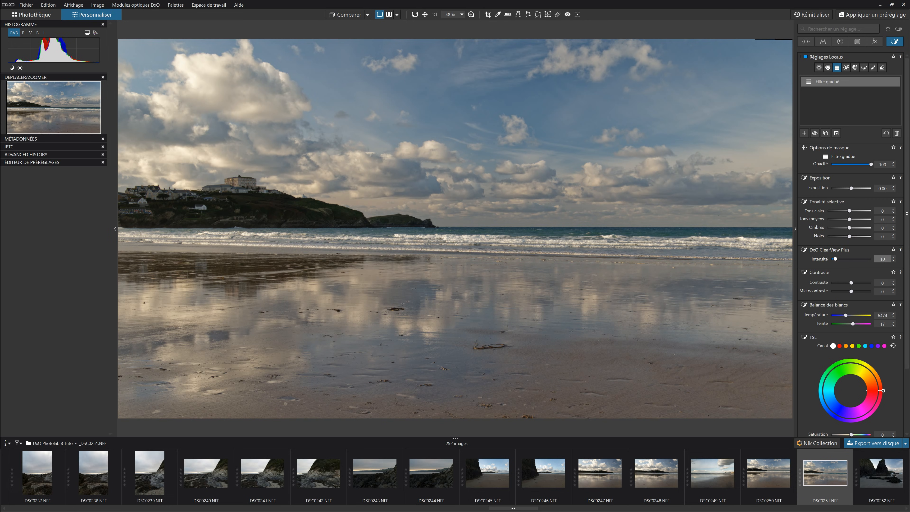
# Compare the photo with and without the graduated filter's adjustment, leaving the filter enabled
pyautogui.click(893, 82)
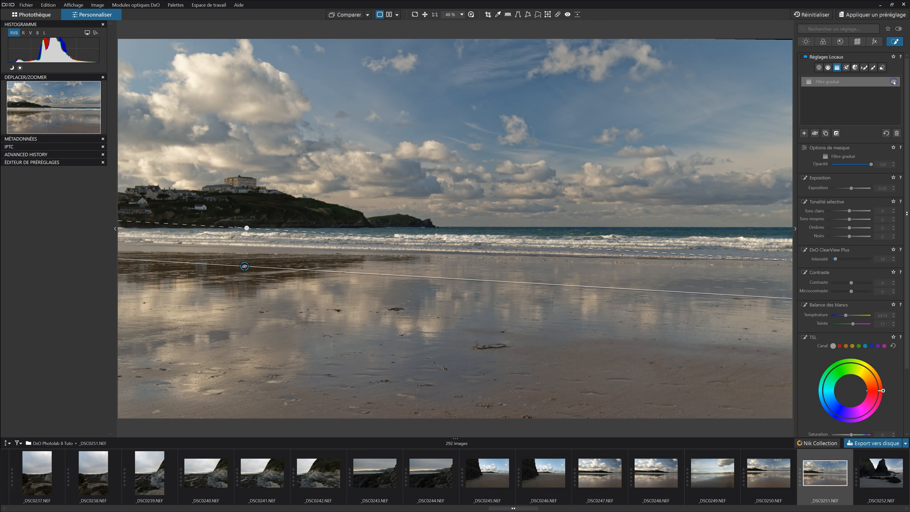
pyautogui.click(893, 82)
pyautogui.click(893, 82)
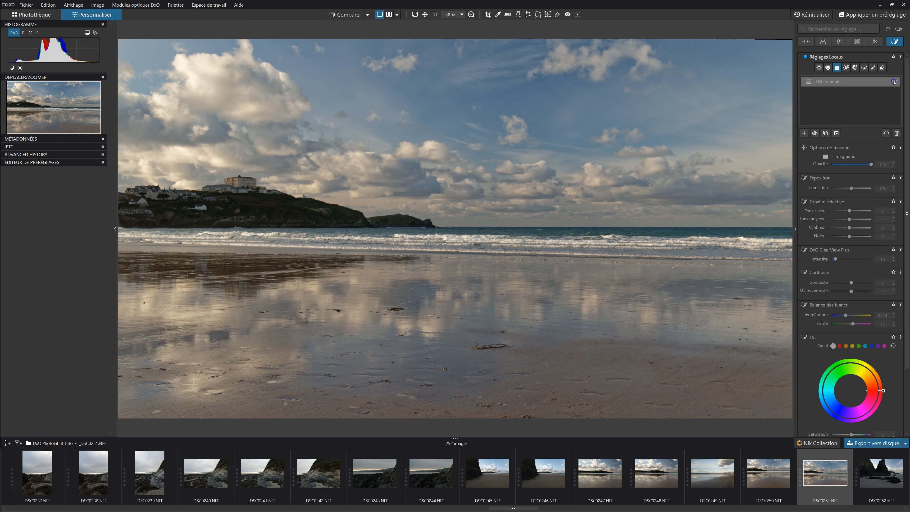
pyautogui.click(893, 82)
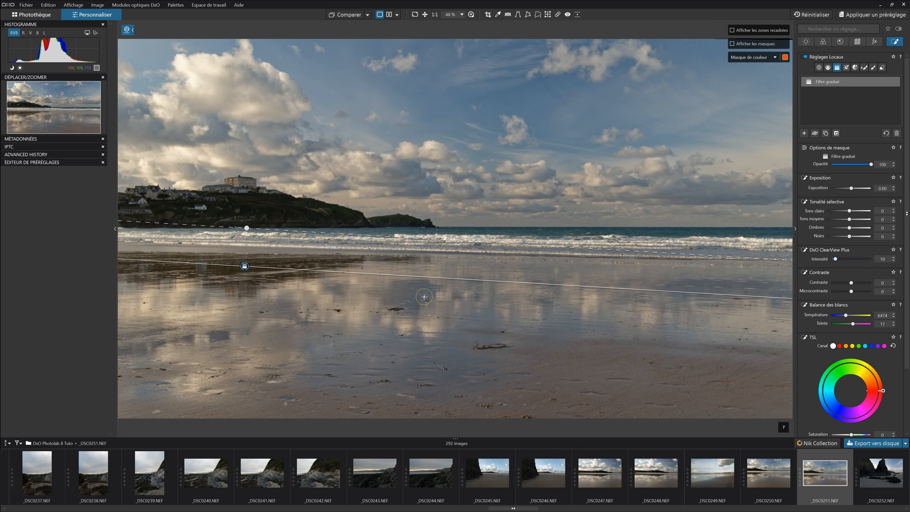
# Leave the graduated filter and inspect the photo's details at 100 % with the loupe
pyautogui.click(837, 67)
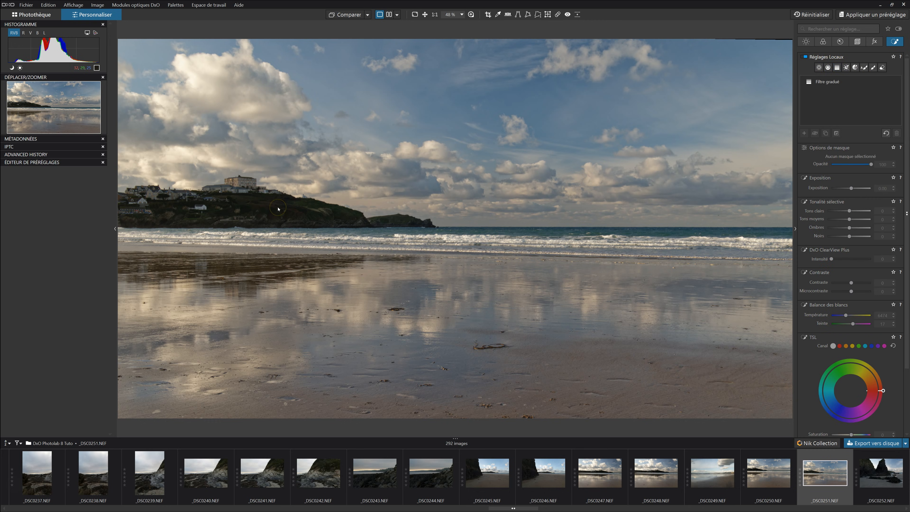
pyautogui.press('l')
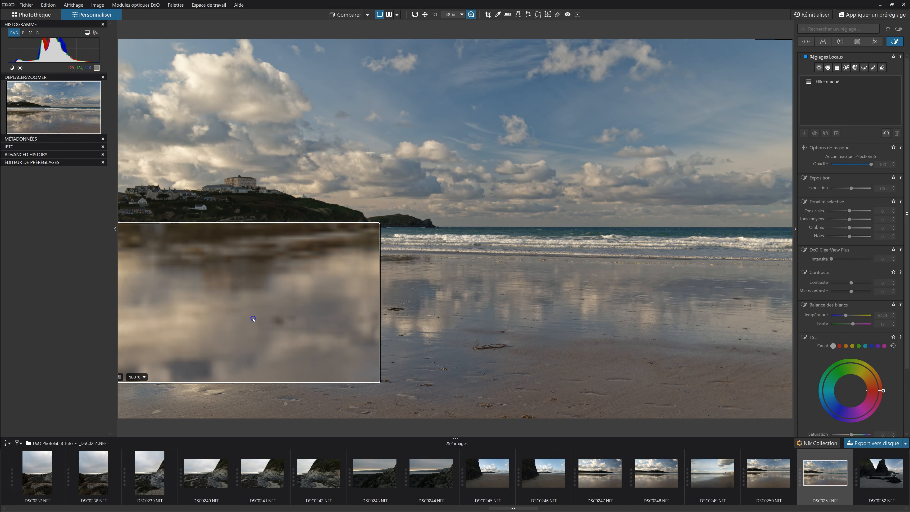
pyautogui.press('l')
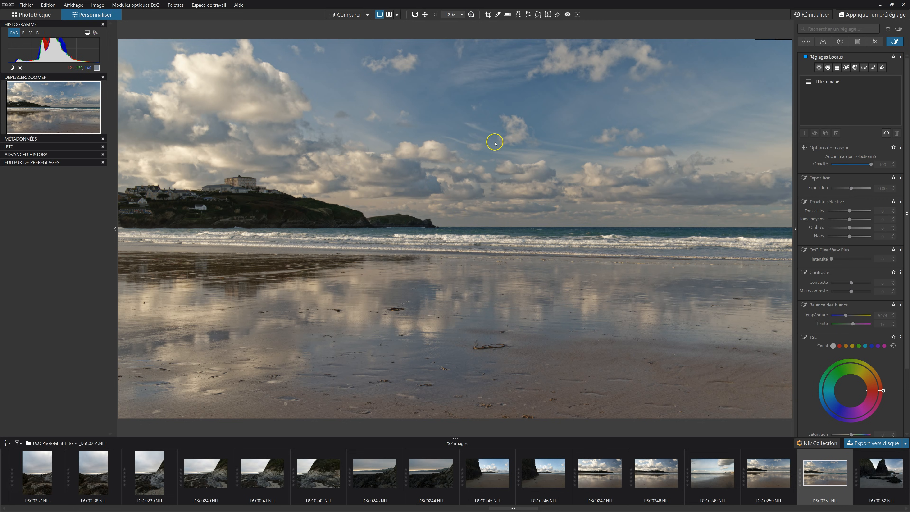
# Export the finished beach photo to disk using the current export options
pyautogui.click(867, 443)
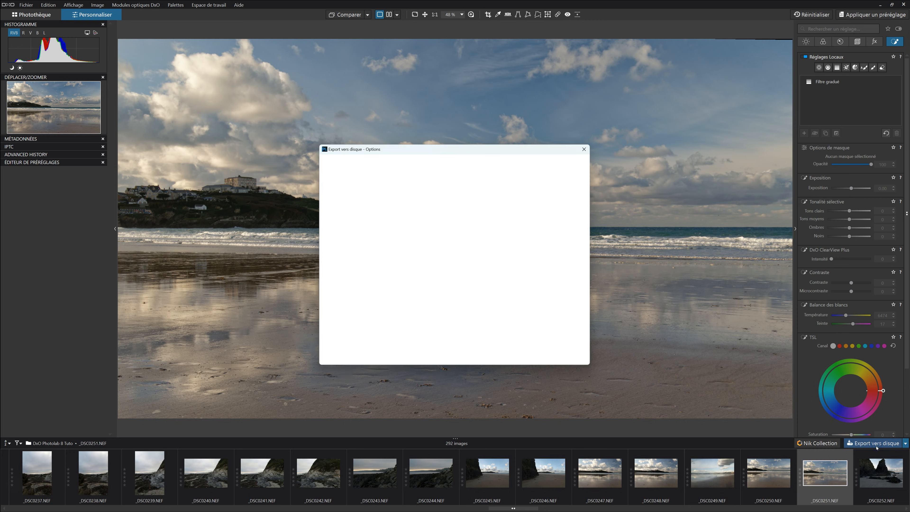
pyautogui.click(543, 359)
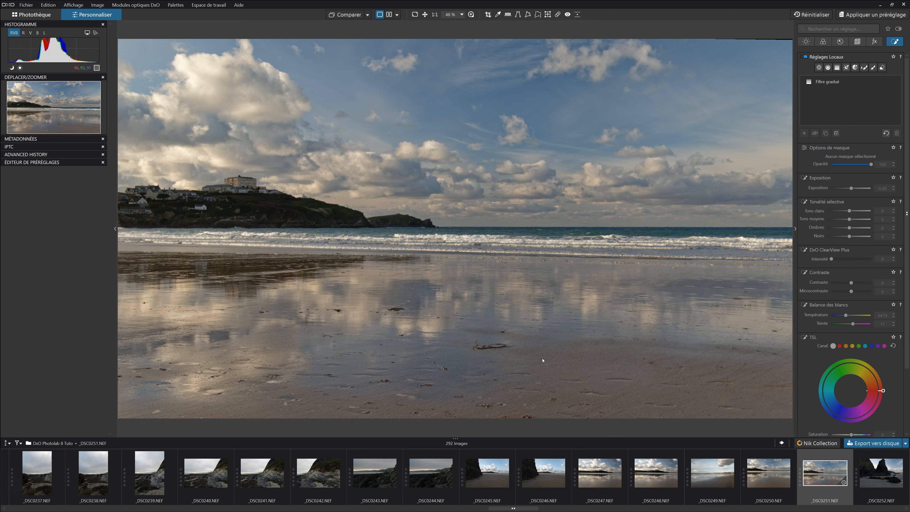